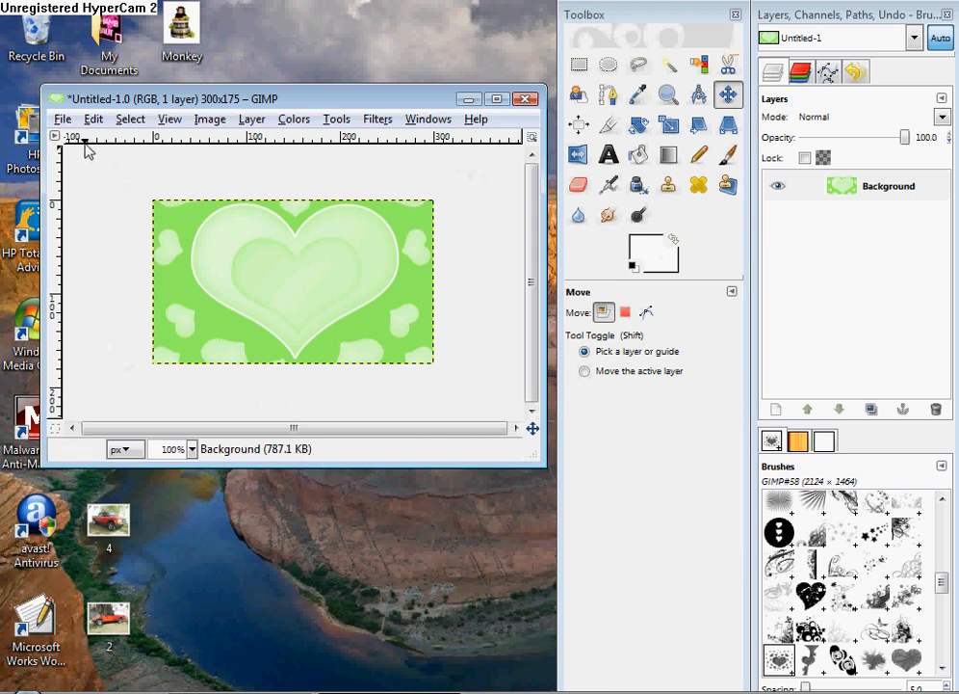
Add Monkey.jpeg from the Desktop as a new layer above the heart background.
{"action": "left_click", "coordinate": [62, 118]}
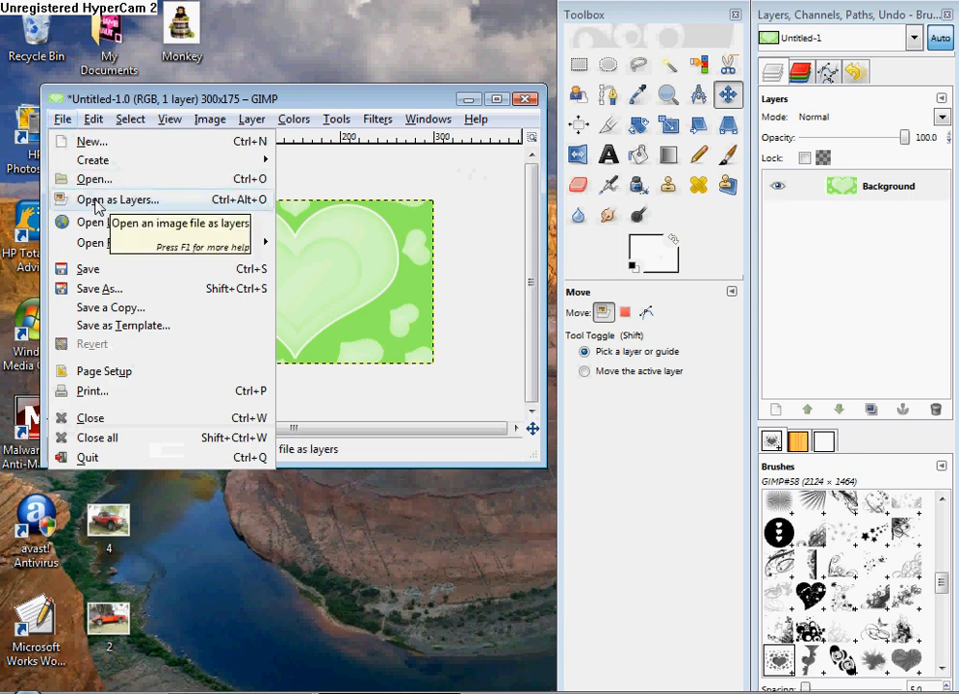
{"action": "left_click", "coordinate": [93, 179]}
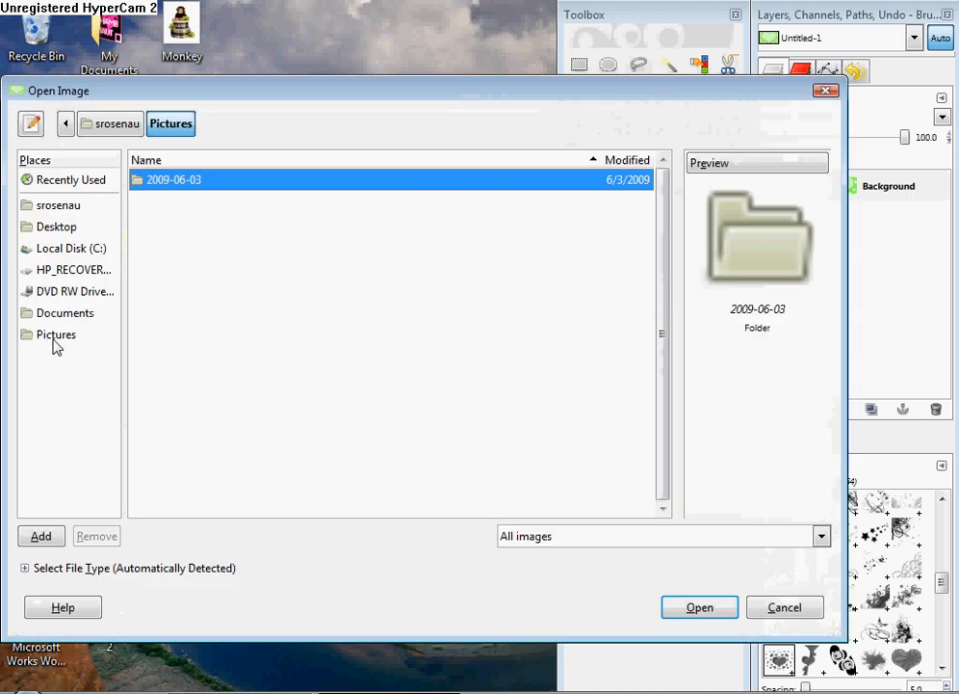
{"action": "left_click", "coordinate": [56, 226]}
{"action": "double_click", "coordinate": [178, 288]}
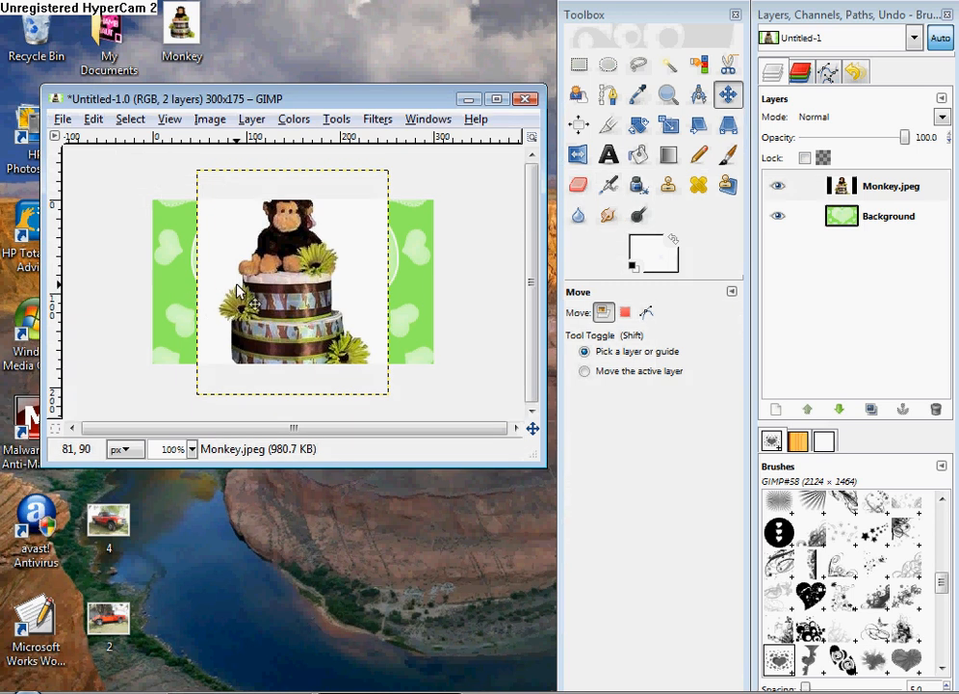
Scale the monkey cake layer down to 150 pixels wide.
{"action": "right_click", "coordinate": [303, 304]}
{"action": "mouse_move", "coordinate": [328, 400]}
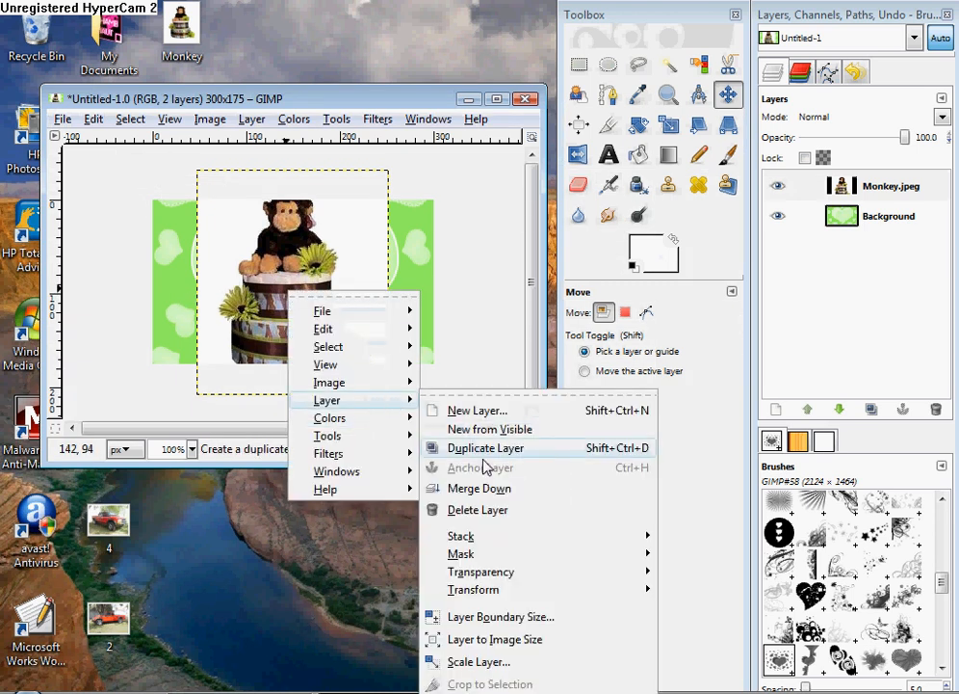
{"action": "left_click", "coordinate": [478, 662]}
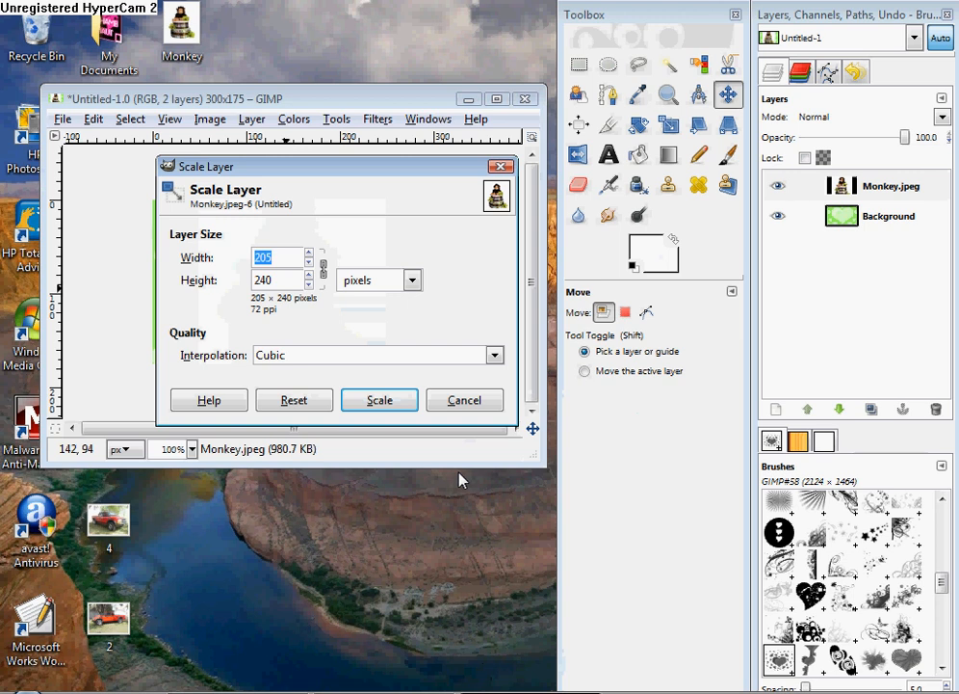
{"action": "type", "text": "150"}
{"action": "left_click", "coordinate": [379, 400]}
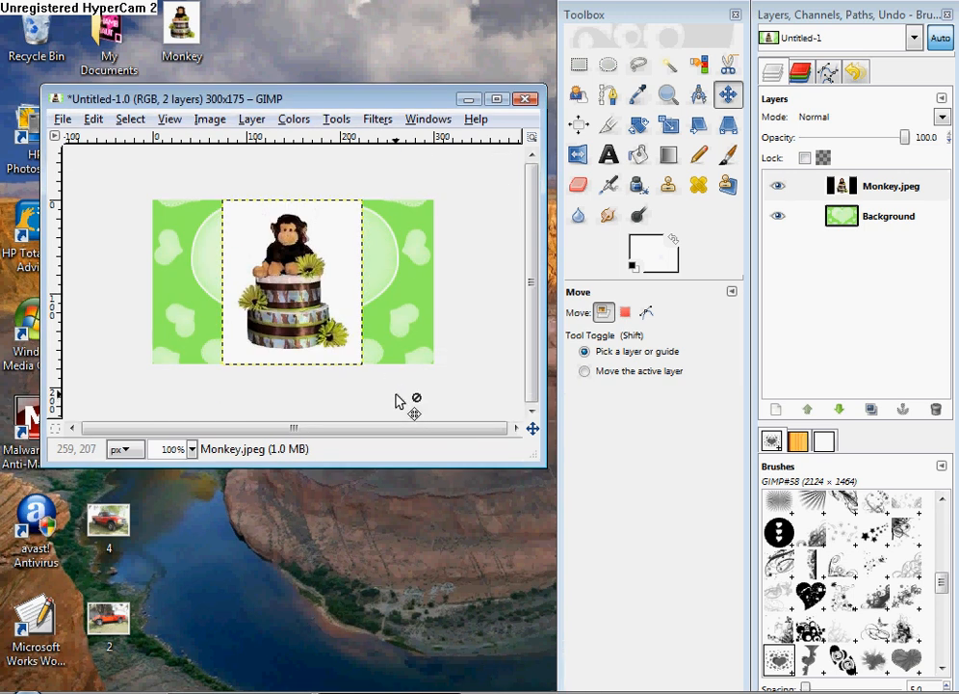
Move the monkey cake layer to the left edge of the heart background.
{"action": "left_click", "coordinate": [729, 95]}
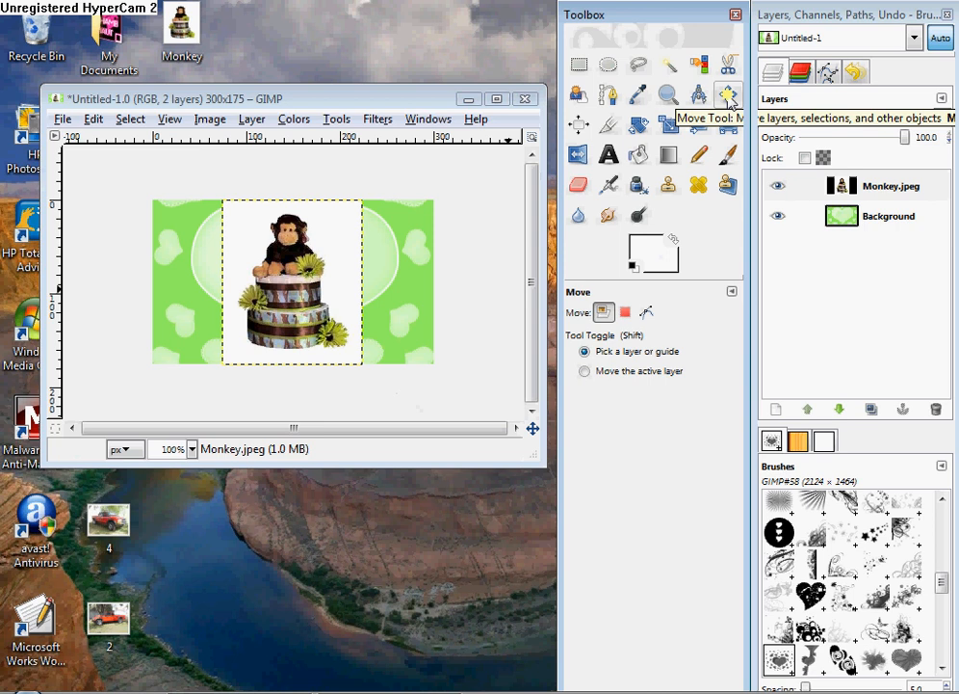
{"action": "mouse_move", "coordinate": [285, 313]}
{"action": "left_mouse_down"}
{"action": "mouse_move", "coordinate": [218, 310]}
{"action": "mouse_move", "coordinate": [229, 326]}
{"action": "left_mouse_up"}
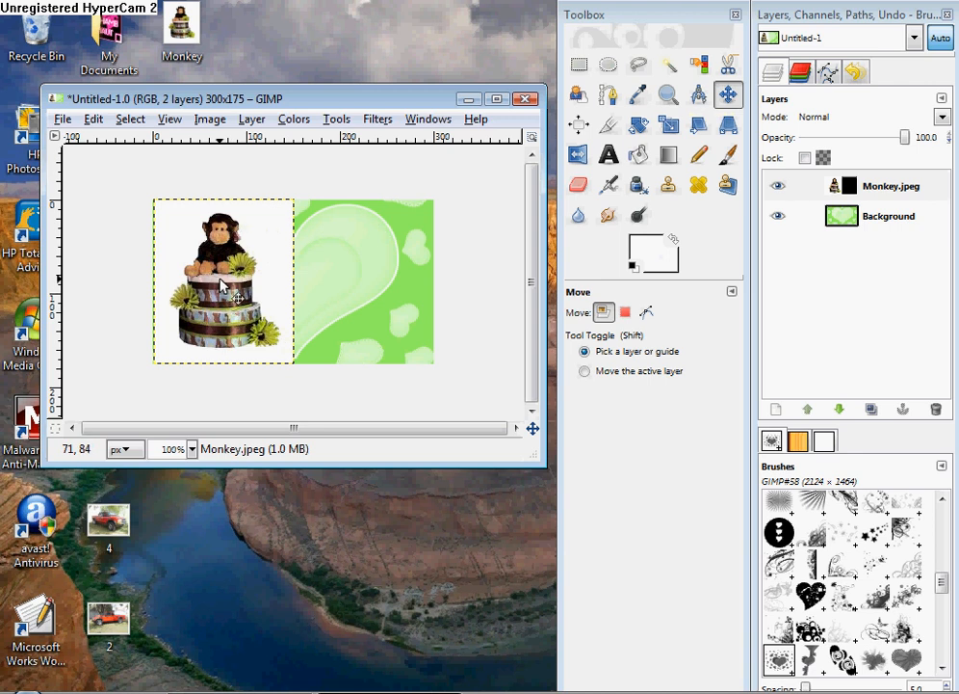
Add an alpha channel to the monkey cake layer via Layer > Transparency.
{"action": "right_click", "coordinate": [221, 286]}
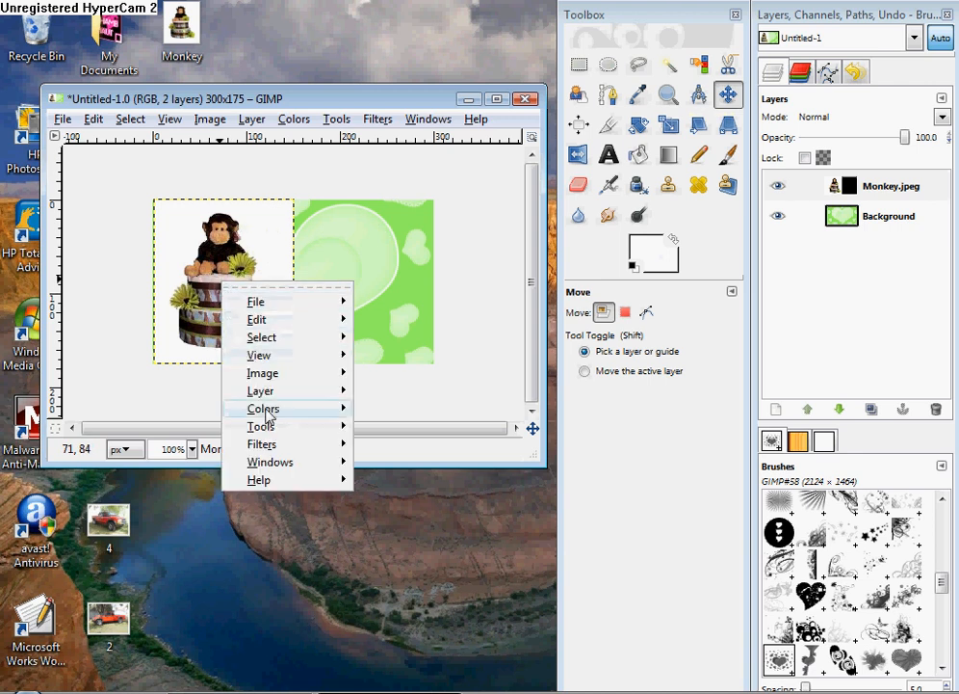
{"action": "mouse_move", "coordinate": [261, 390]}
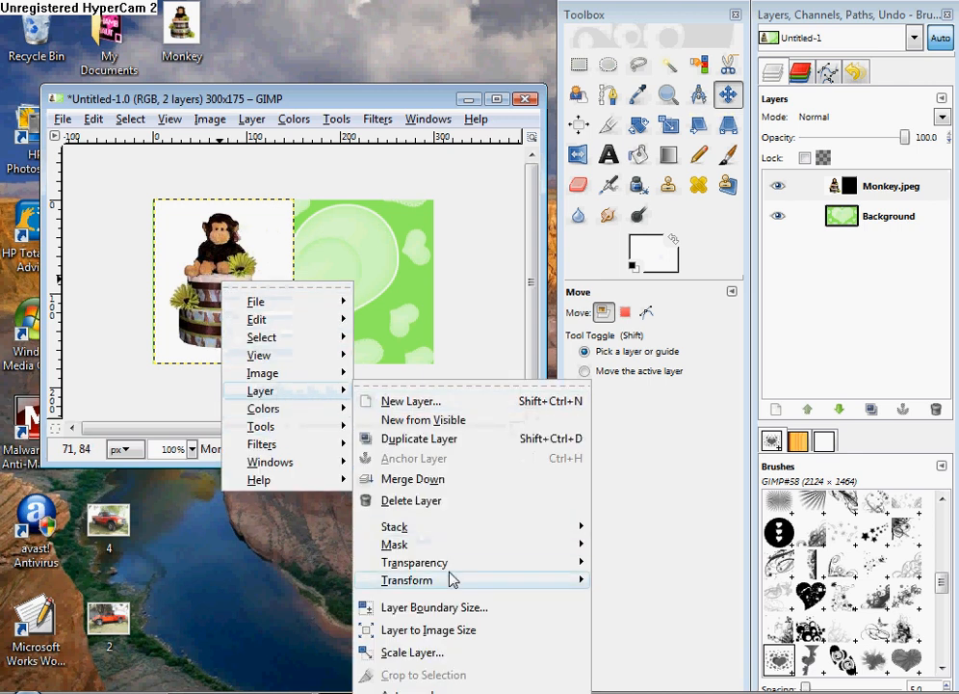
{"action": "mouse_move", "coordinate": [415, 562]}
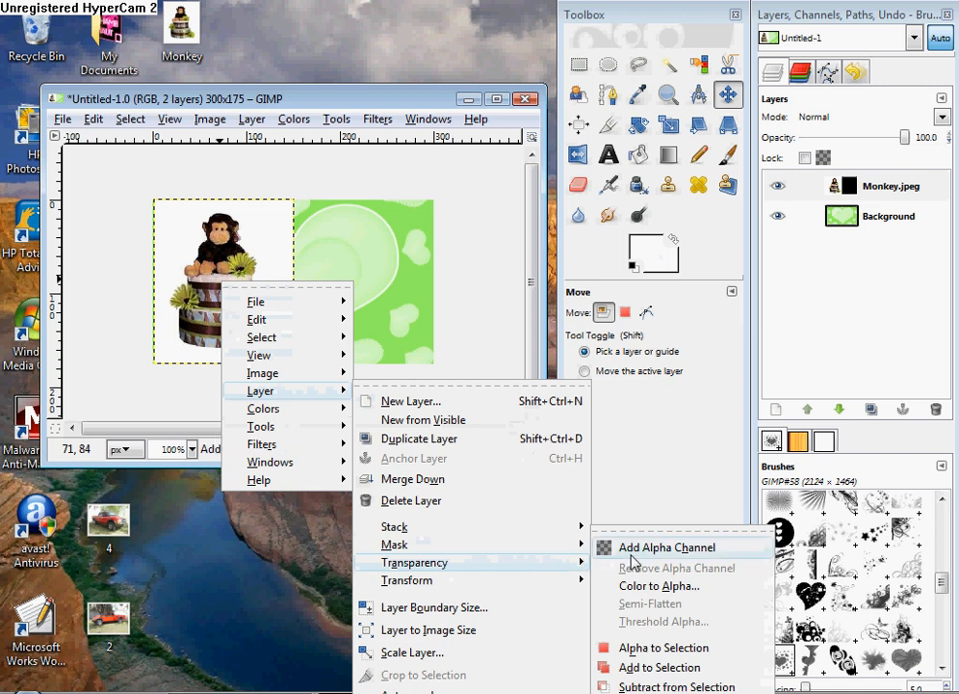
{"action": "left_click", "coordinate": [667, 547]}
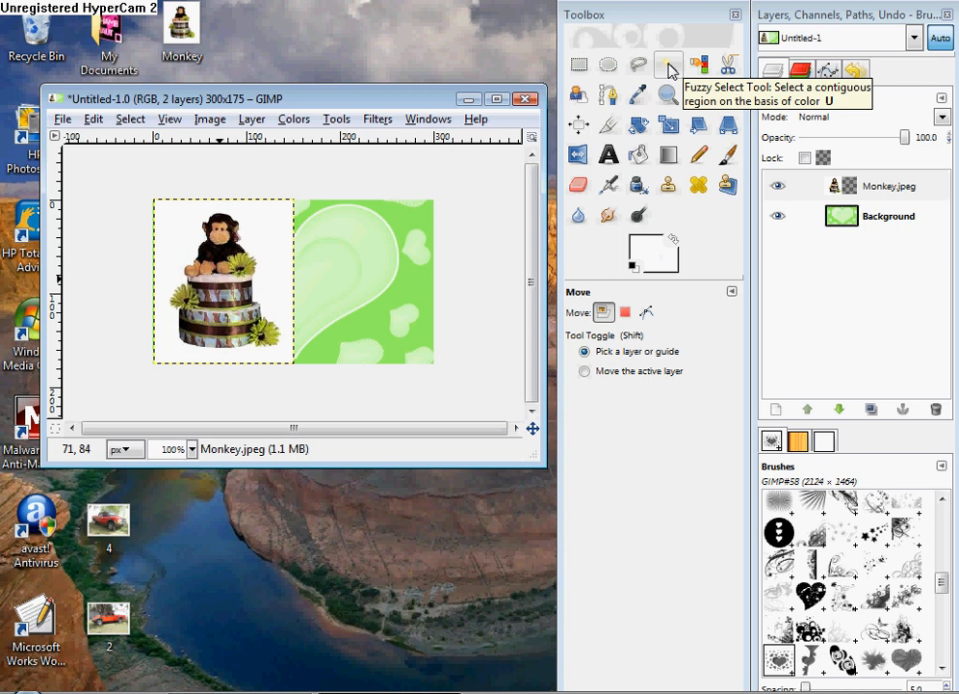
Fuzzy-select the white backdrop around the monkey cake, raising the threshold to catch more white.
{"action": "left_click", "coordinate": [672, 69]}
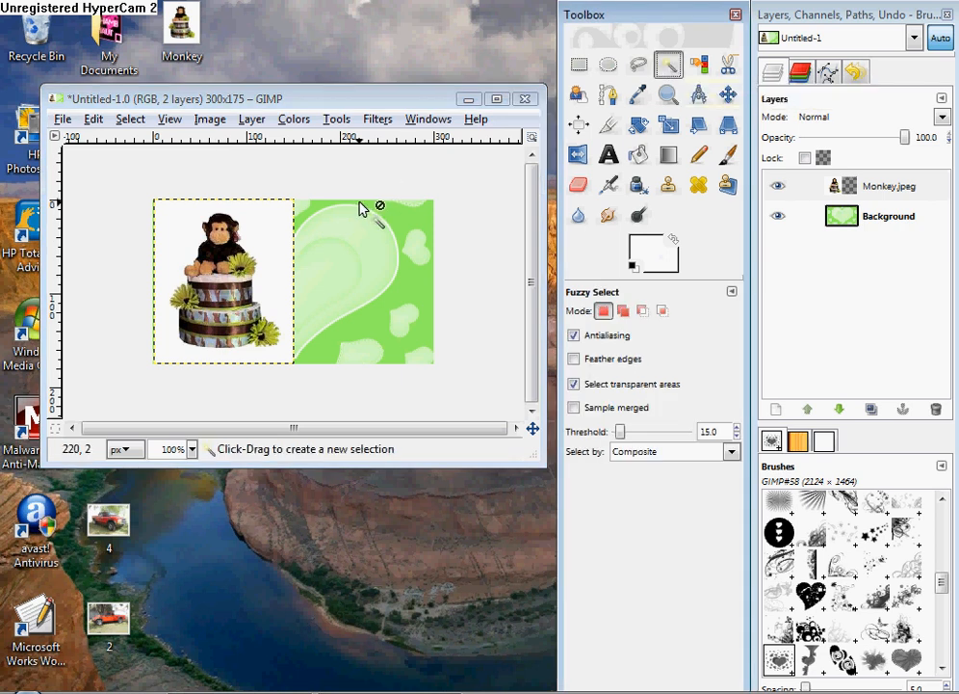
{"action": "left_click", "coordinate": [265, 238]}
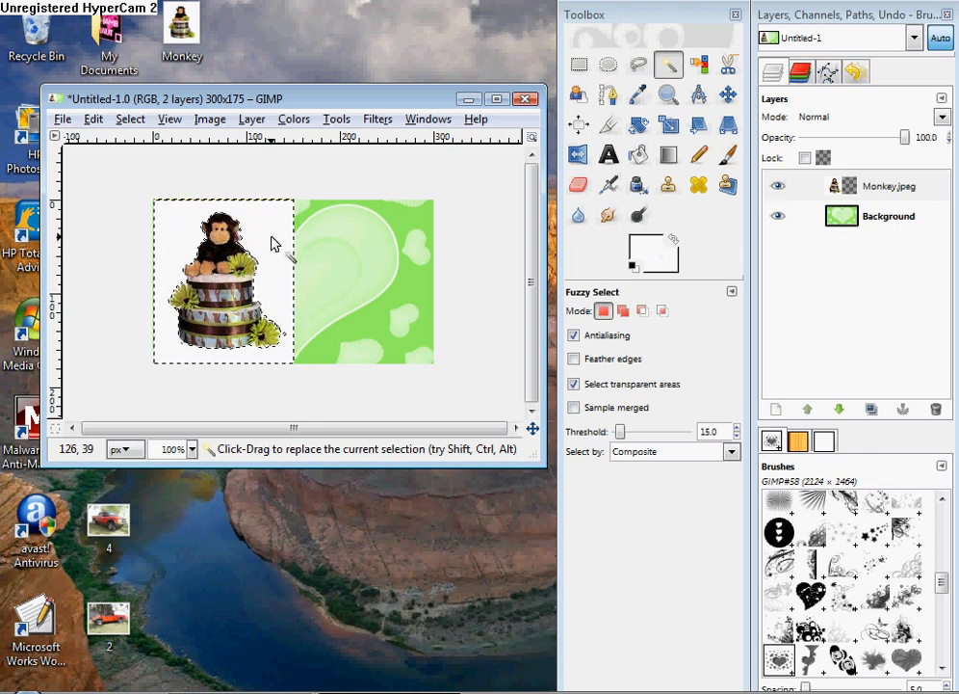
{"action": "left_click", "coordinate": [273, 243]}
{"action": "mouse_move", "coordinate": [274, 243]}
{"action": "left_mouse_down"}
{"action": "mouse_move", "coordinate": [305, 386]}
{"action": "mouse_move", "coordinate": [284, 260]}
{"action": "left_mouse_up"}
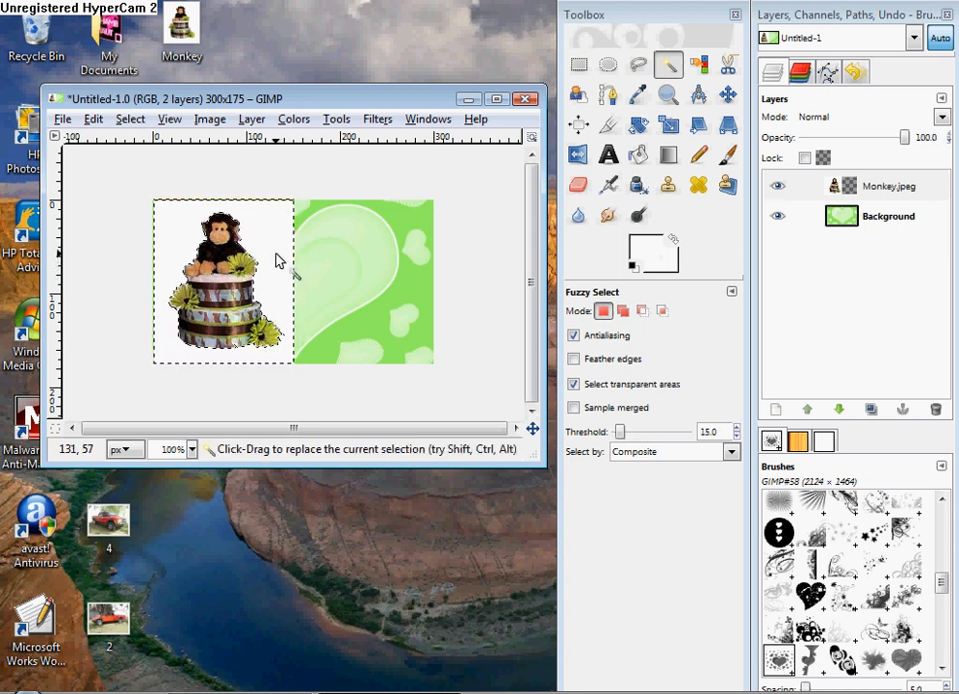
Clear the selected white backdrop so the green heart shows through, then deselect.
{"action": "left_click", "coordinate": [93, 118]}
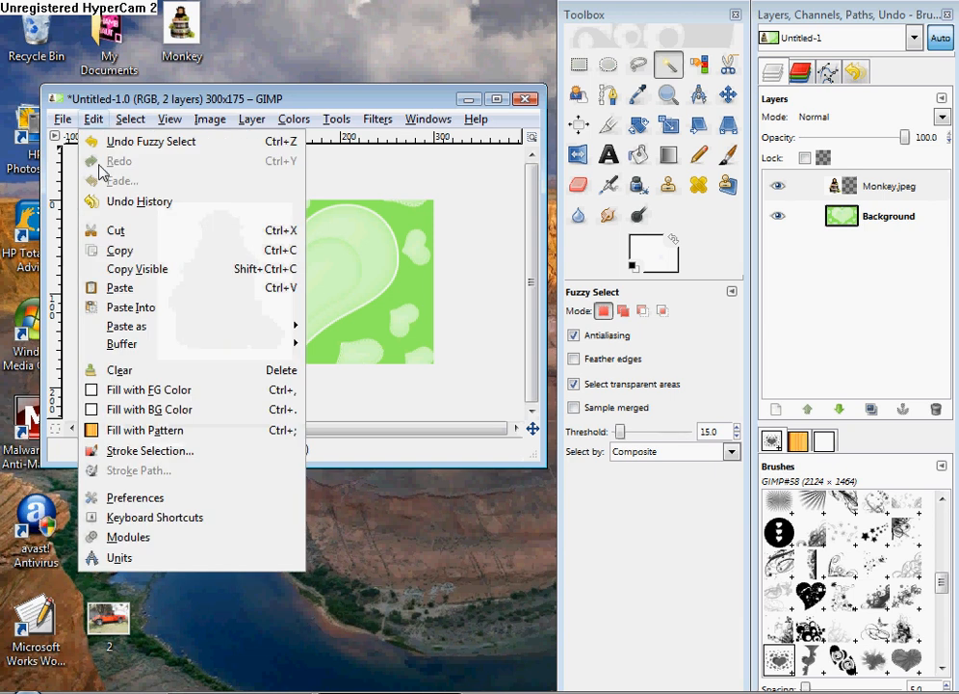
{"action": "left_click", "coordinate": [116, 369]}
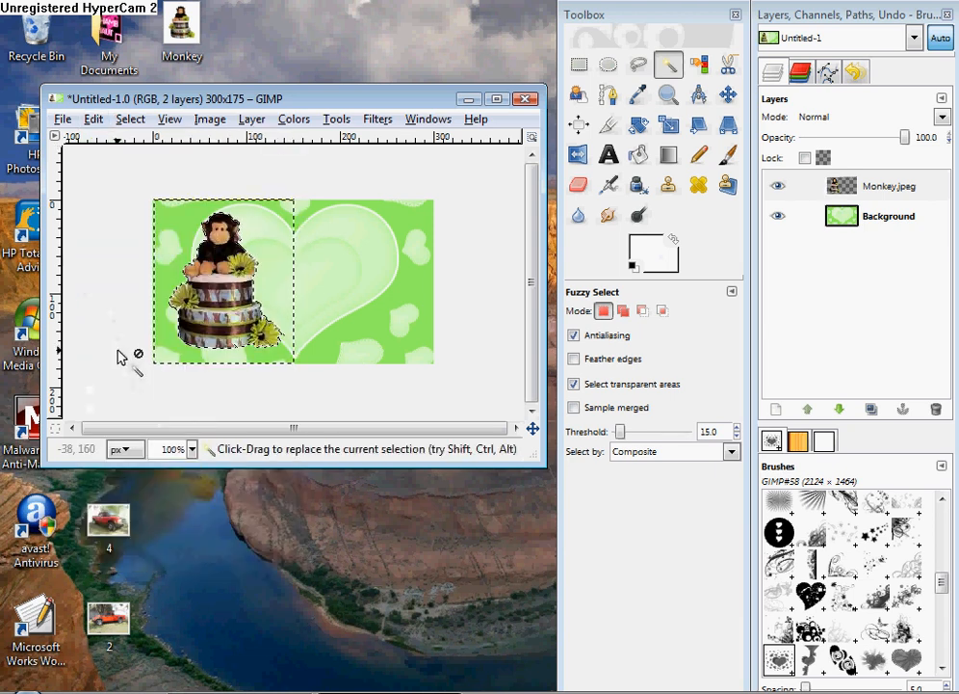
{"action": "left_click", "coordinate": [129, 119]}
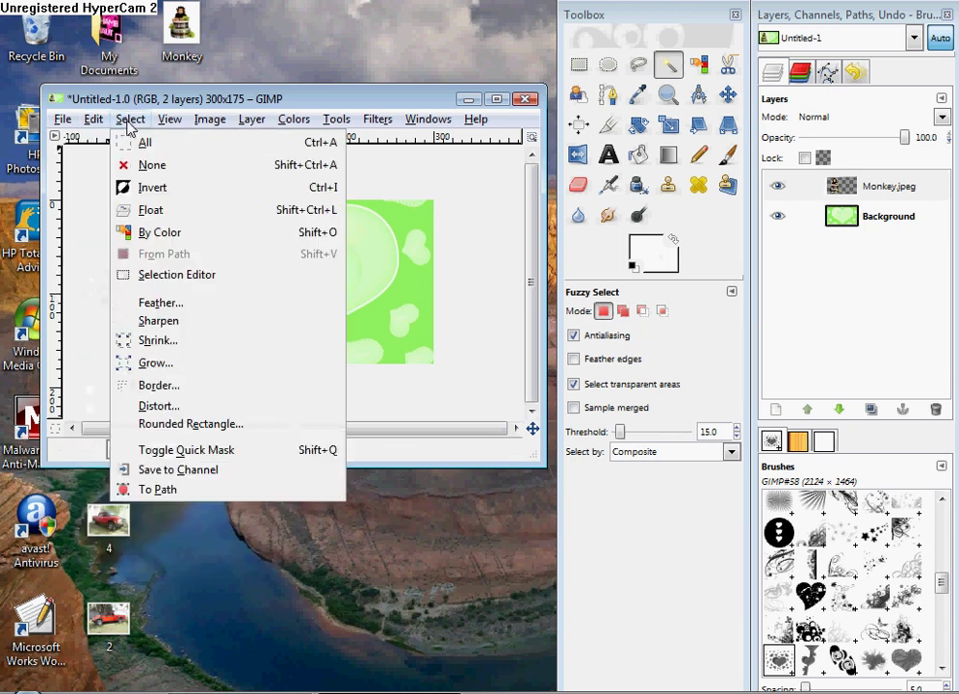
{"action": "left_click", "coordinate": [149, 162]}
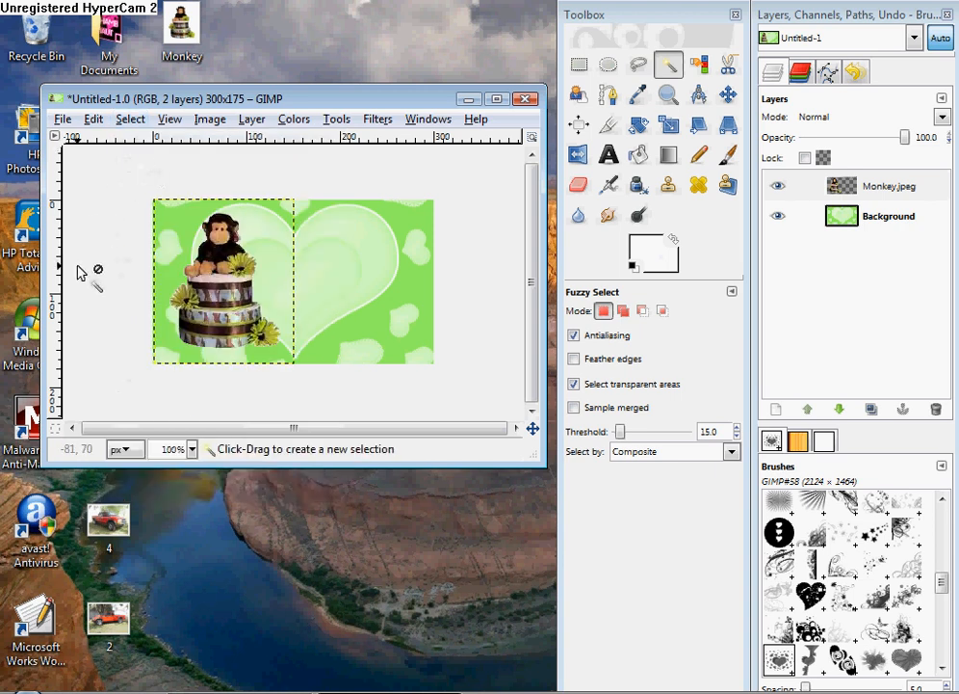